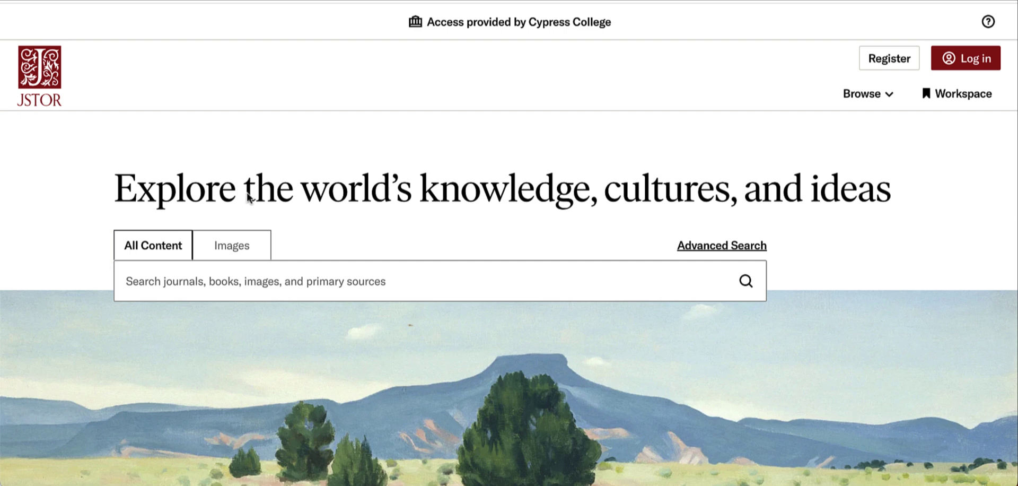
- Open the advanced search form for all content
click(230, 252)
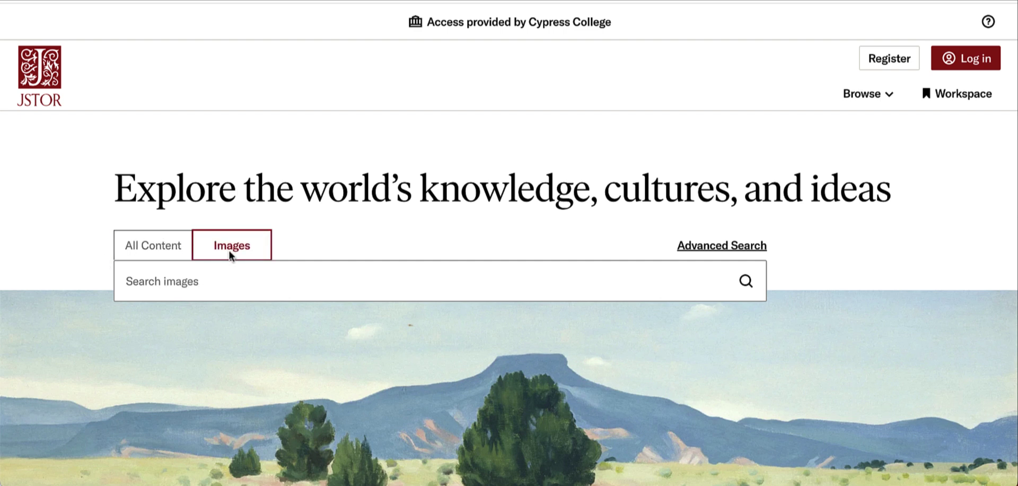
click(154, 252)
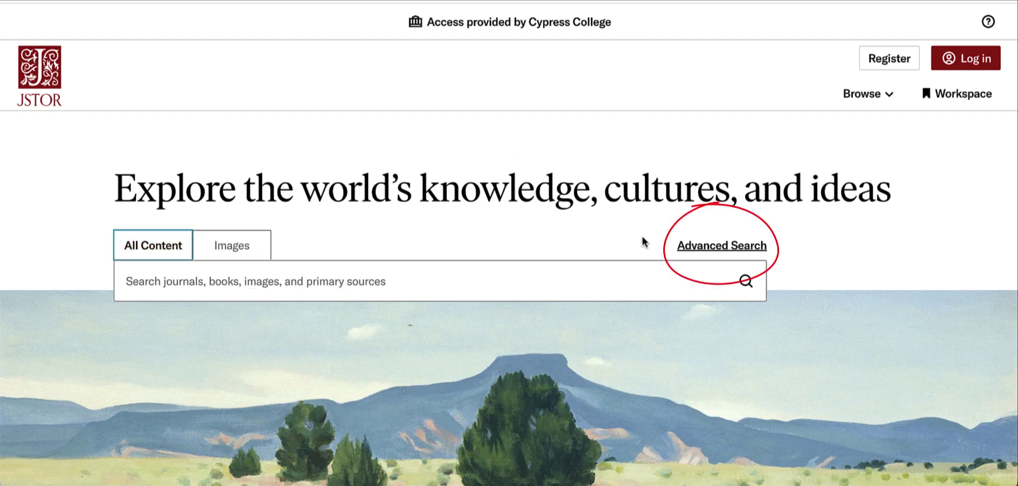
click(706, 251)
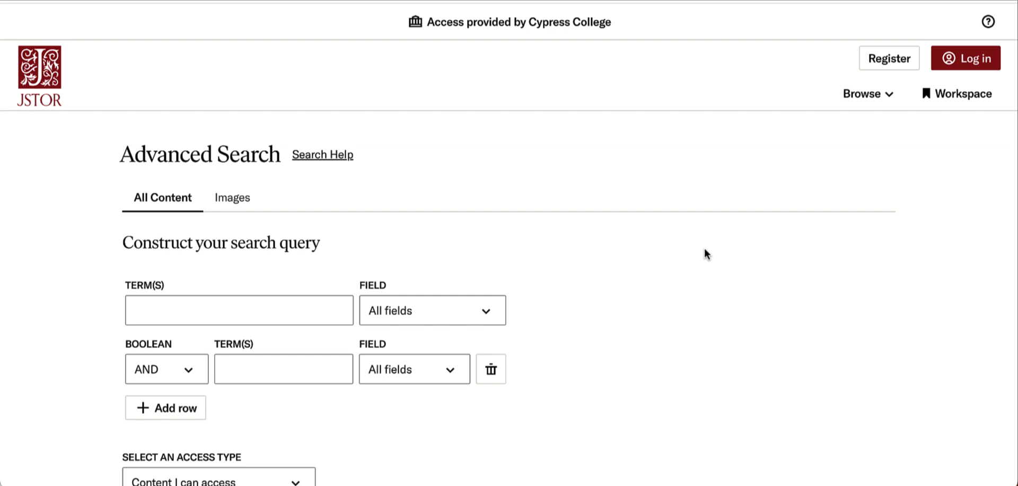
- Examine the advanced search options, including search fields, item types, language, publication date and the journal filter by discipline
scroll(704, 247, down, 3)
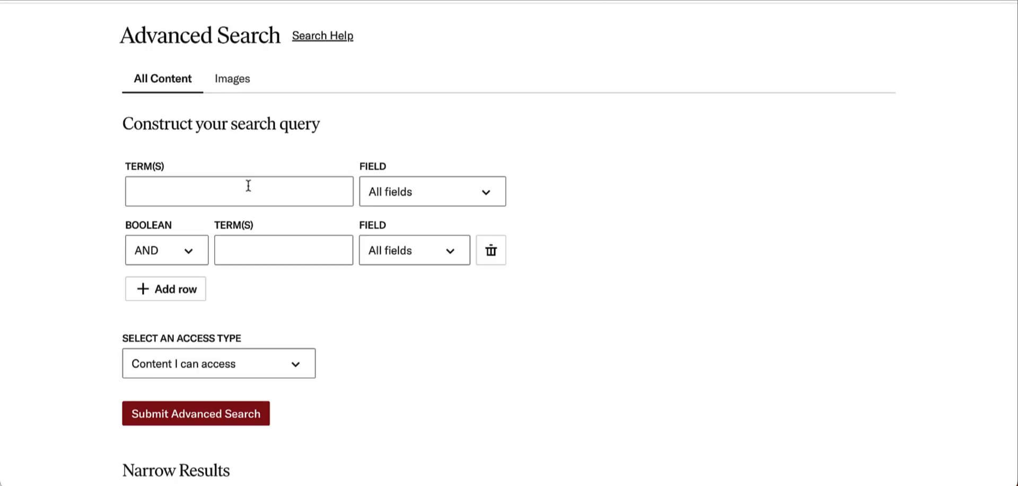
click(494, 194)
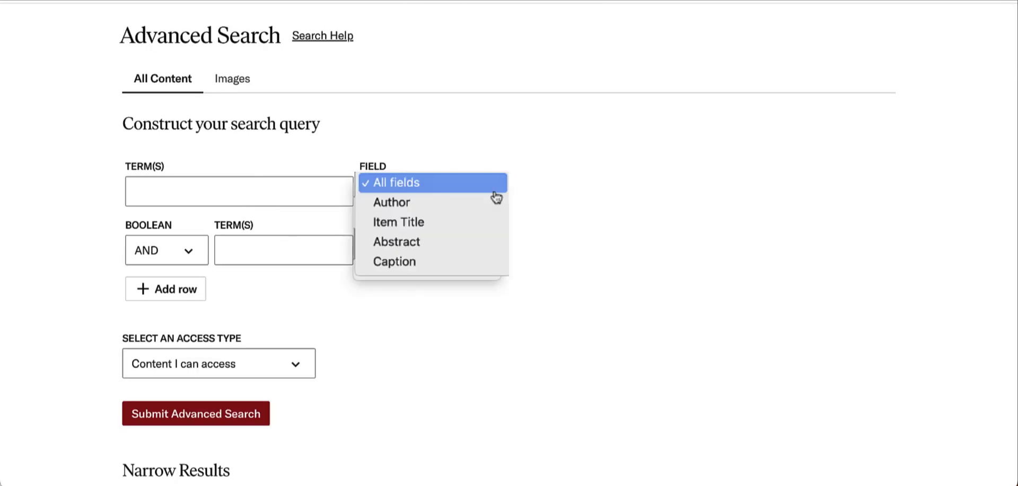
click(496, 194)
scroll(442, 328, down, 1)
scroll(443, 330, down, 3)
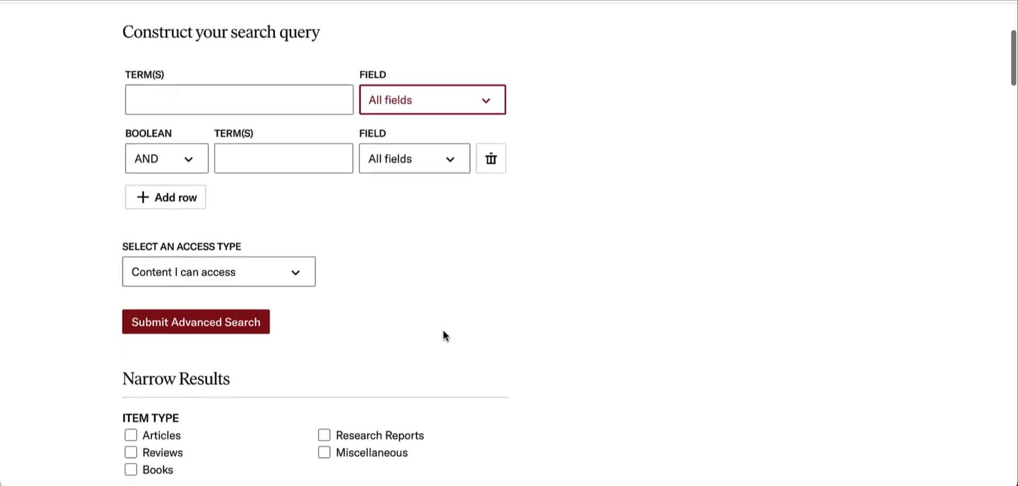
scroll(443, 331, down, 3)
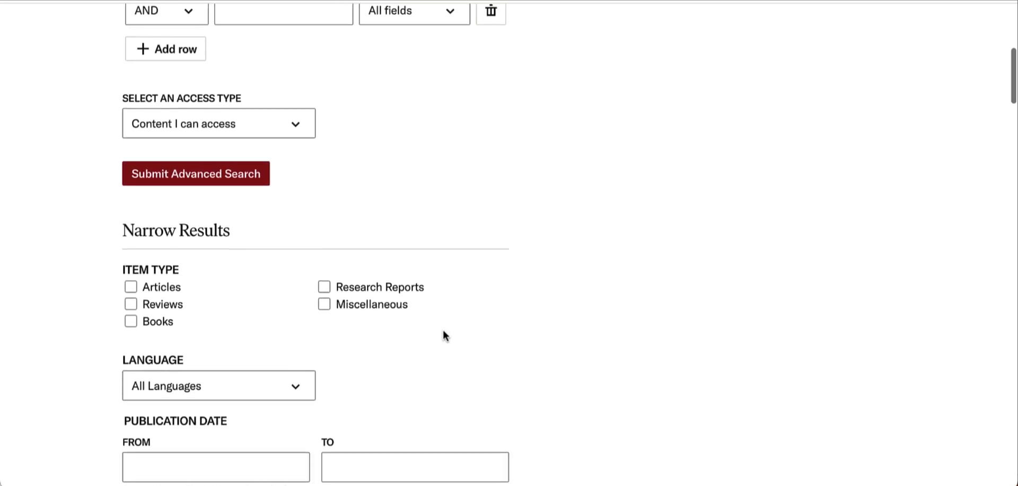
scroll(444, 331, down, 2)
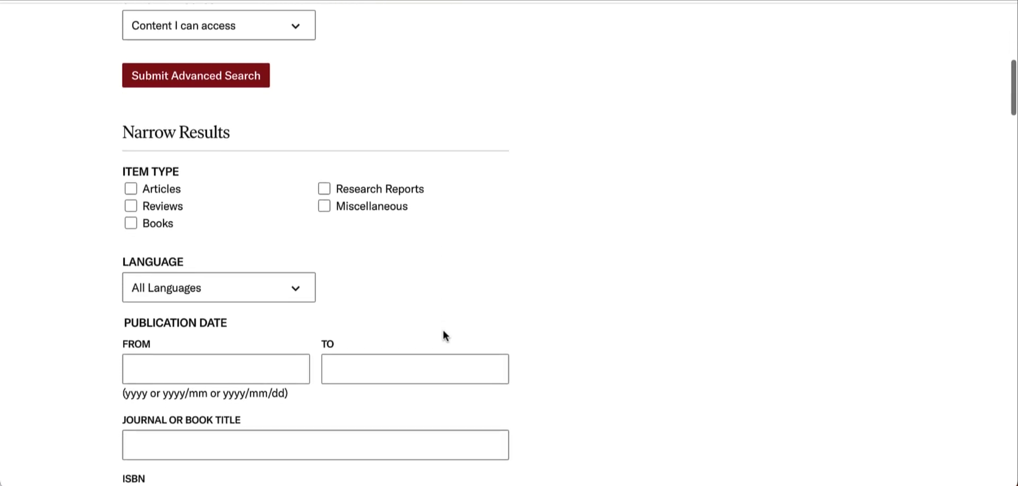
scroll(443, 330, down, 2)
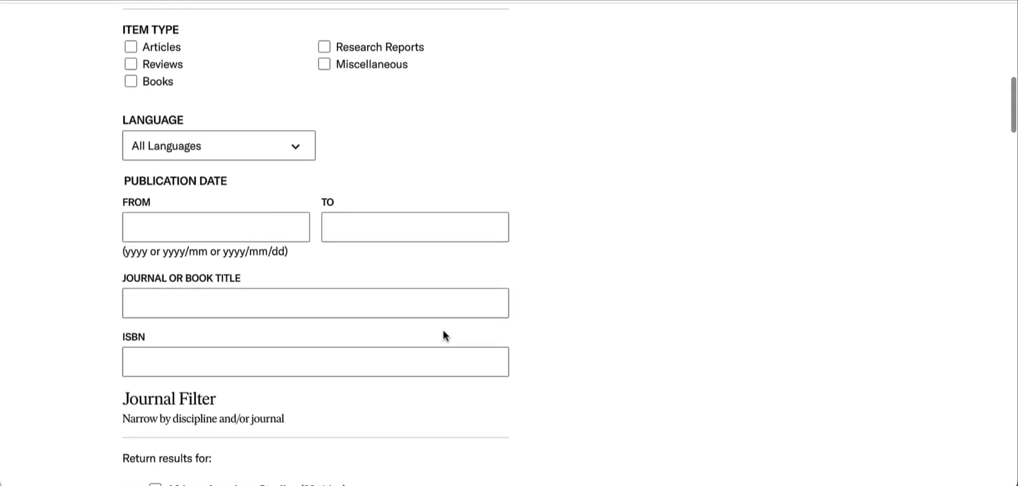
scroll(443, 331, down, 6)
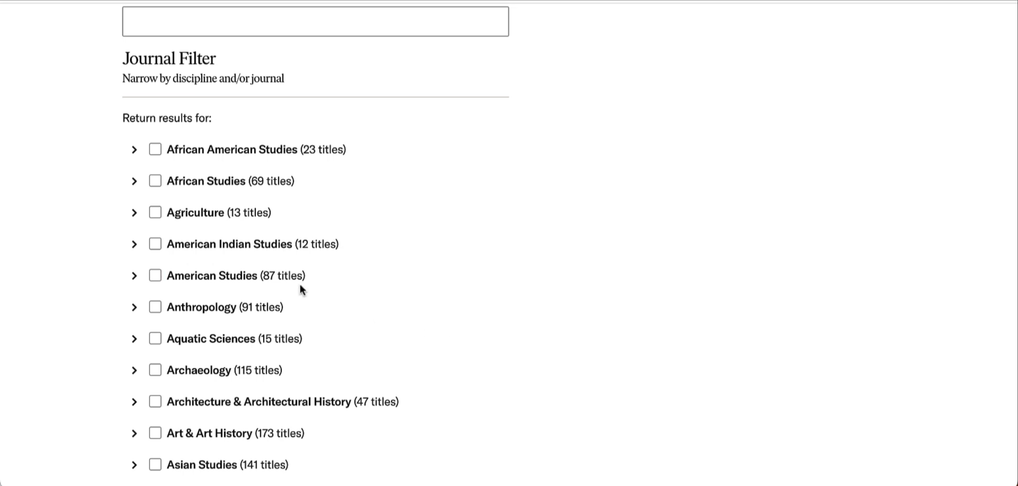
click(155, 433)
scroll(158, 433, down, 3)
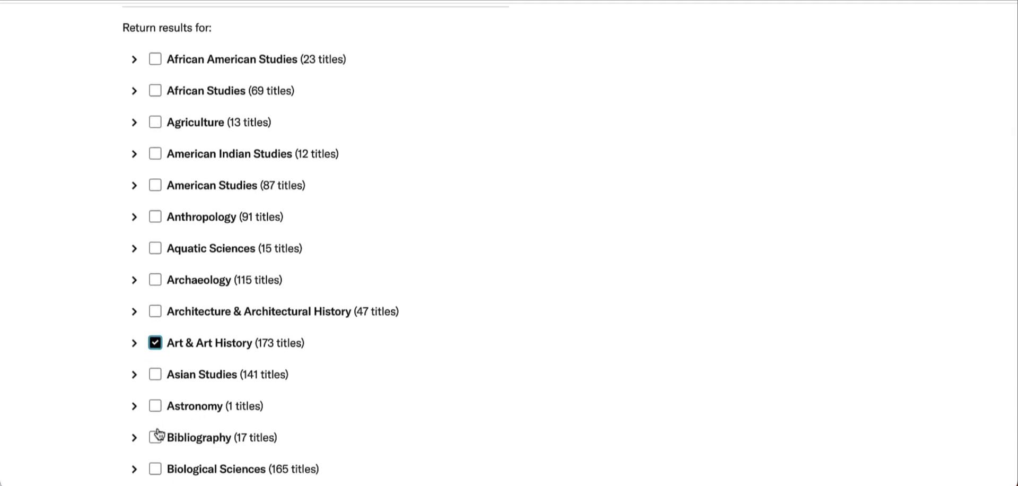
click(155, 344)
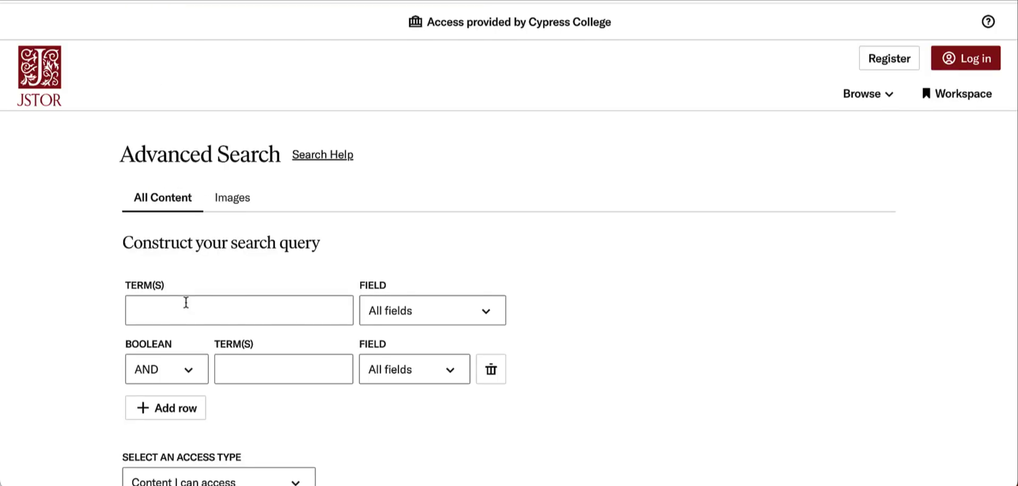
- Run an advanced search for Carrie Mae Weems in all fields
click(184, 307)
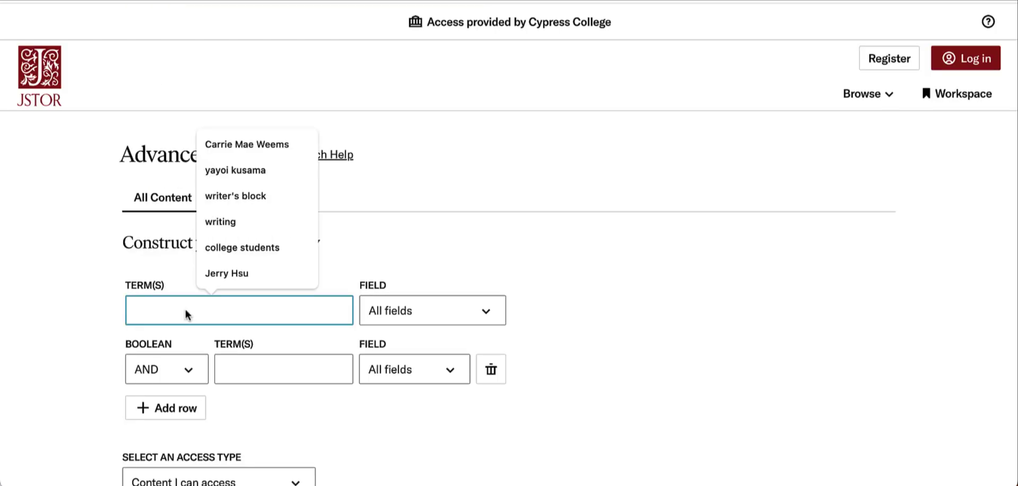
text(carrie mae weems)
key(Down)
key(Return)
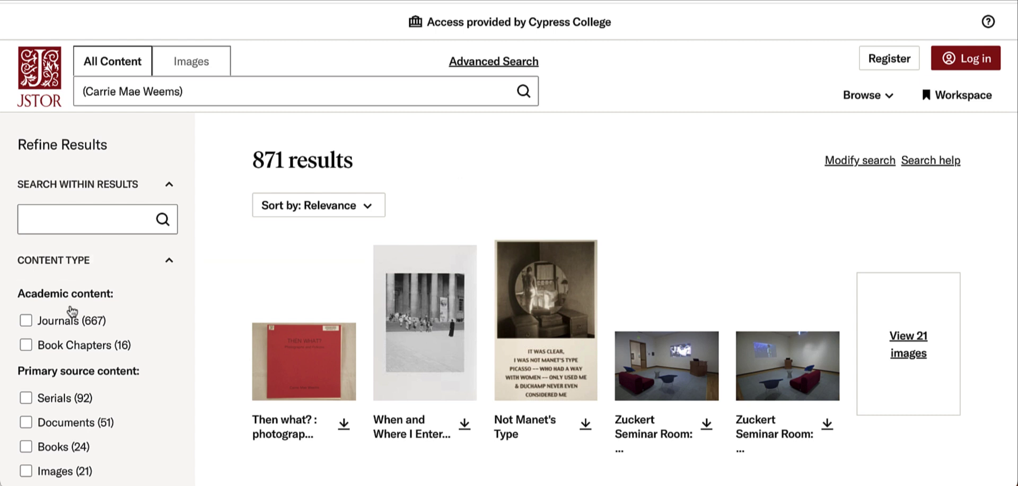
- Search within the current results for photography
scroll(104, 375, down, 1)
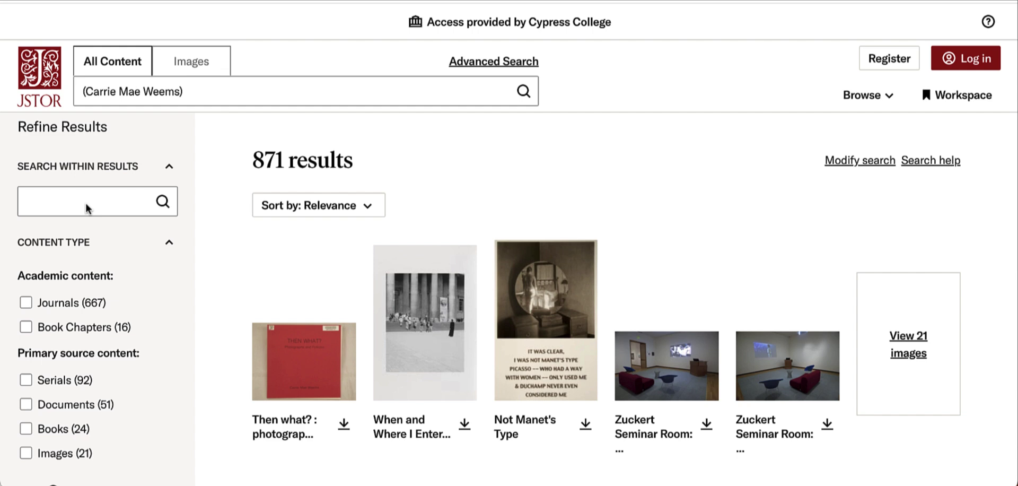
click(87, 206)
text(photography)
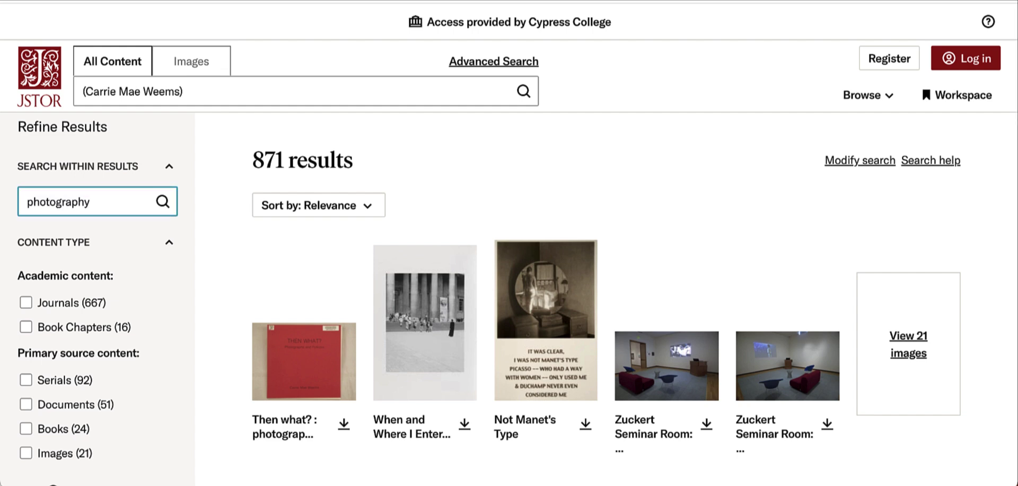
key(Return)
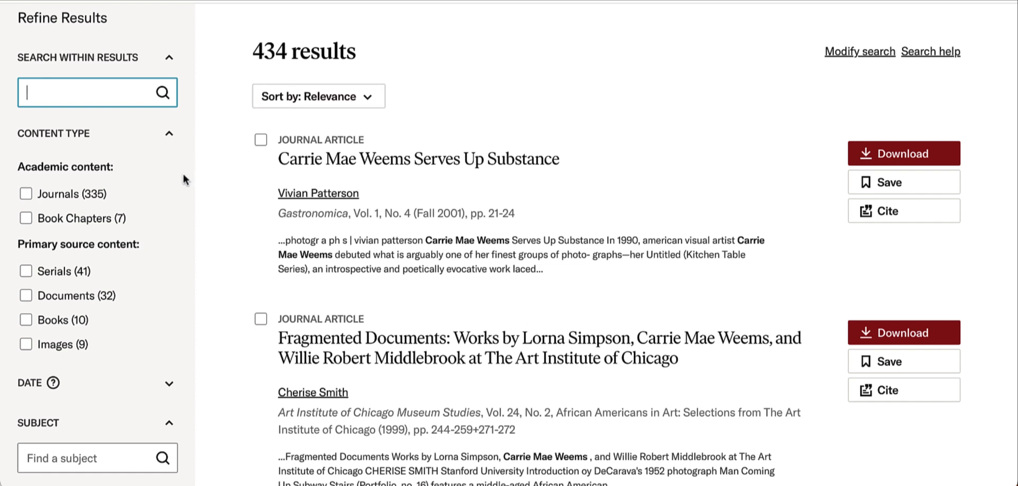
- Filter the results by content type to Journals, Serials and Documents
click(25, 195)
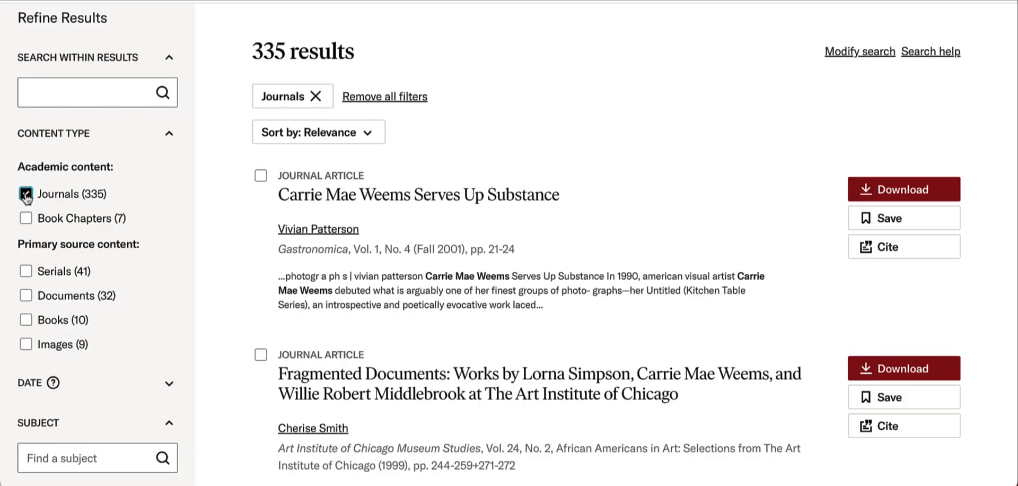
scroll(67, 400, down, 1)
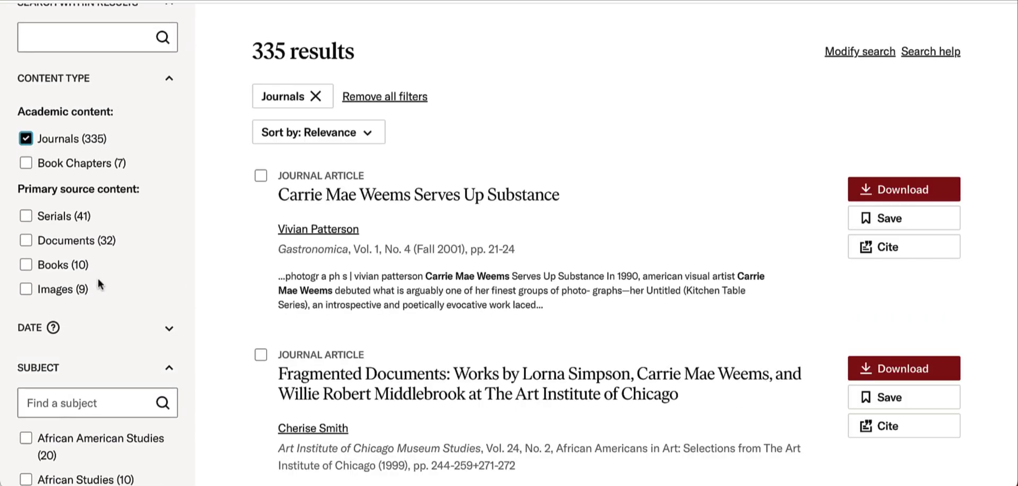
click(25, 222)
click(25, 240)
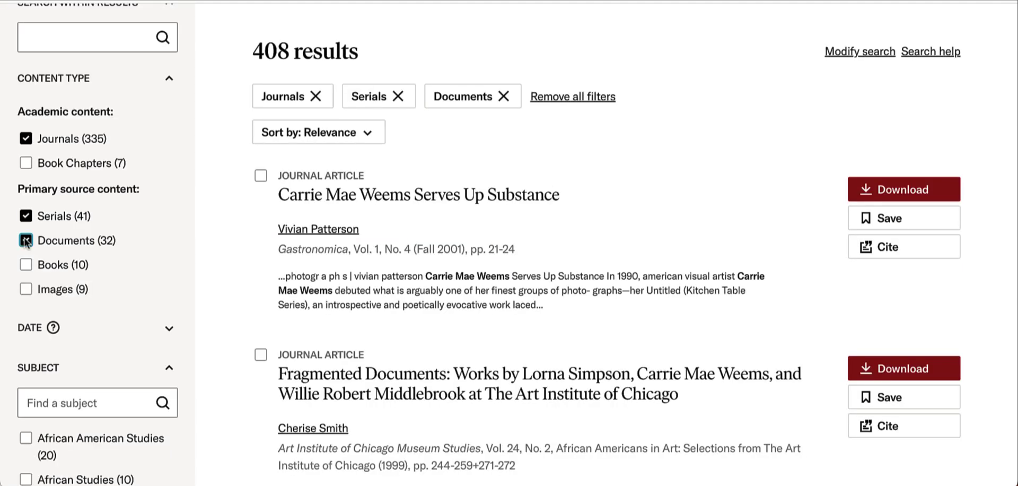
- Limit the results to publication dates from 2015 CE to 2025 CE and apply the date range
scroll(24, 242, down, 1)
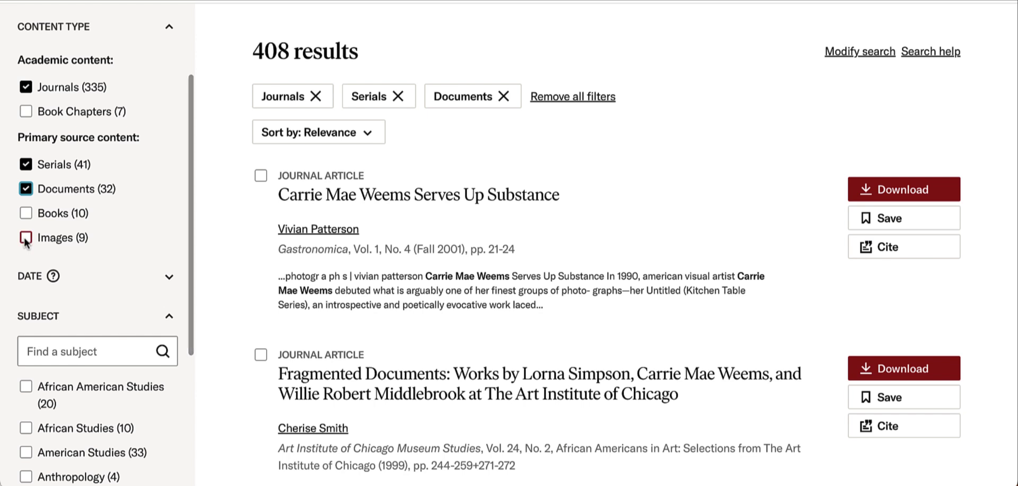
click(168, 278)
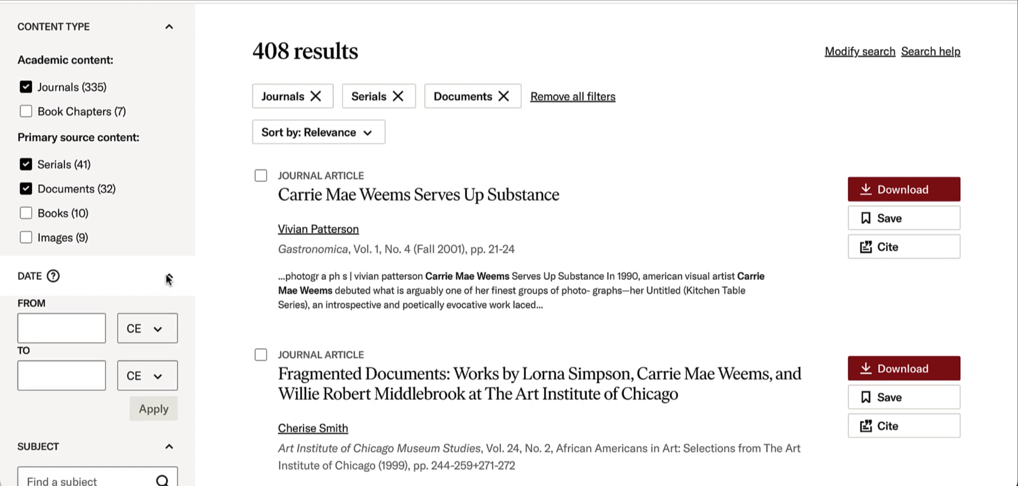
click(159, 336)
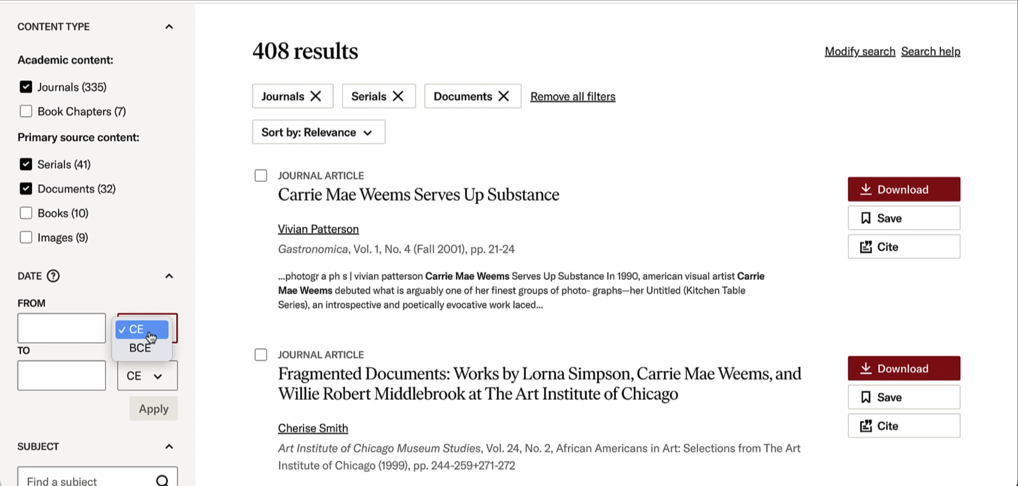
click(149, 333)
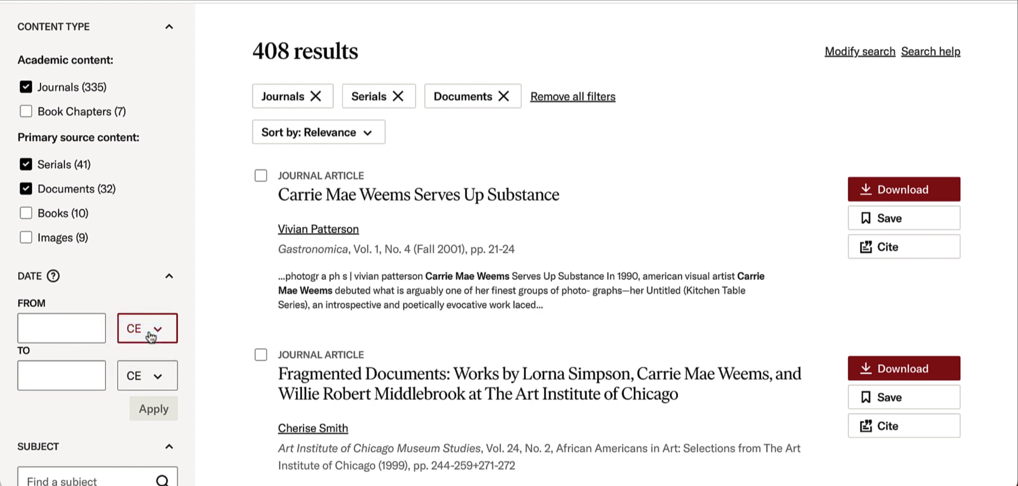
click(59, 326)
click(71, 366)
click(30, 377)
text(2025)
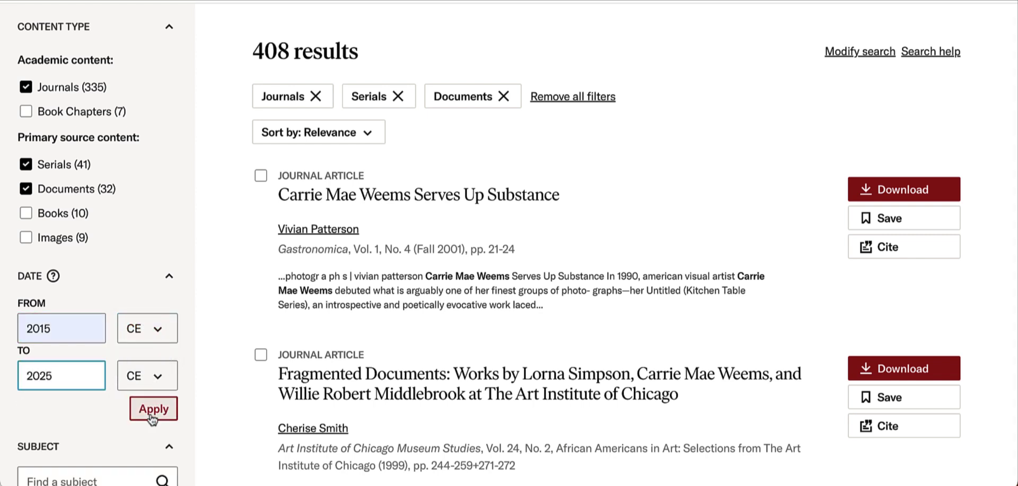
click(153, 418)
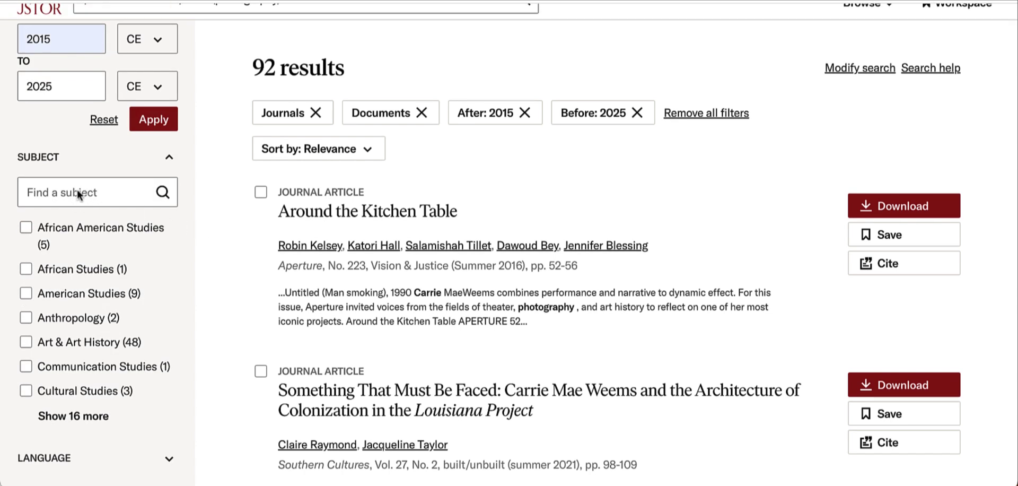
- Expand the full list of subjects and filter the results to Art & Art History
click(68, 419)
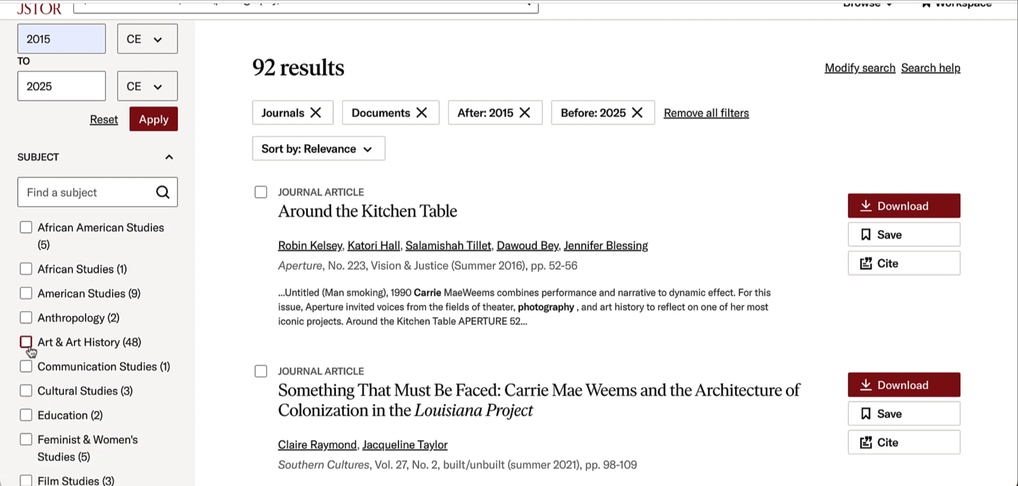
click(26, 342)
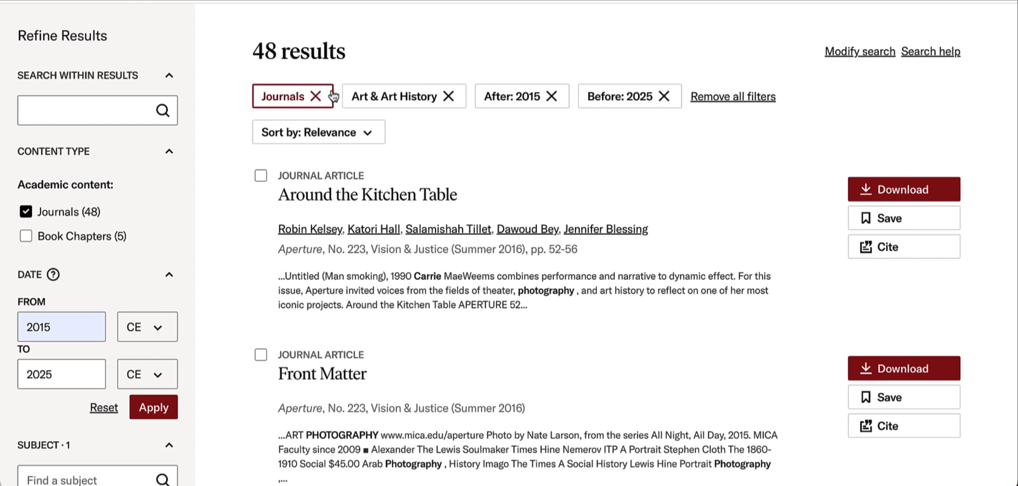
- Open the journal article "Around the Kitchen Table" and look through its pages, details and related texts
scroll(375, 230, down, 1)
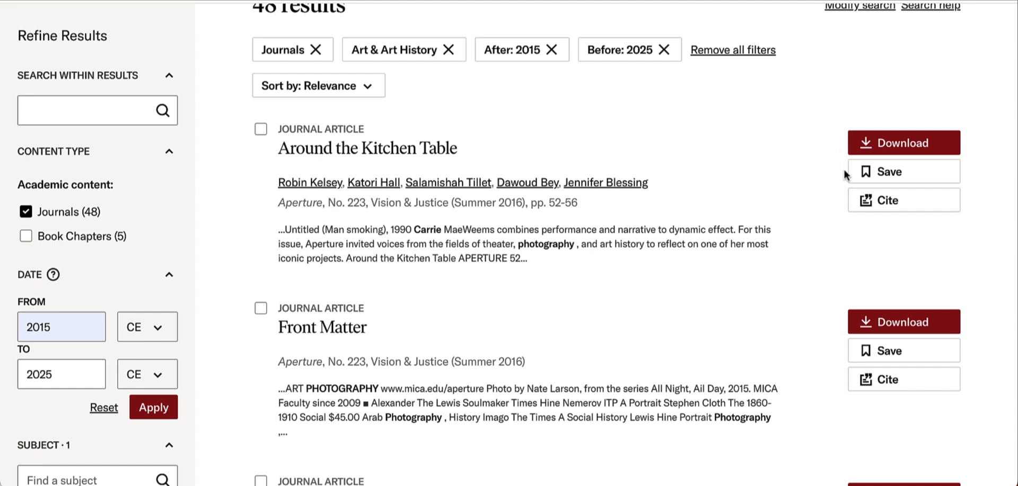
scroll(844, 174, up, 3)
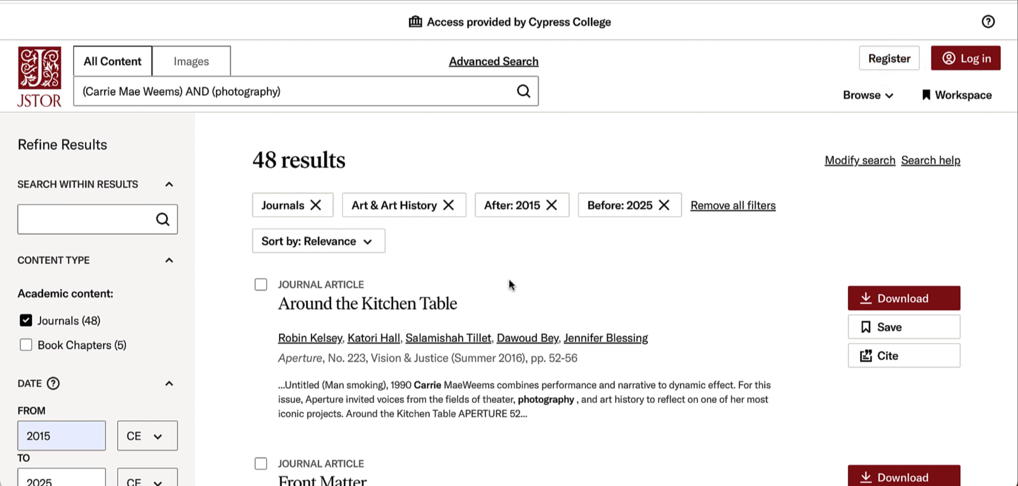
click(451, 310)
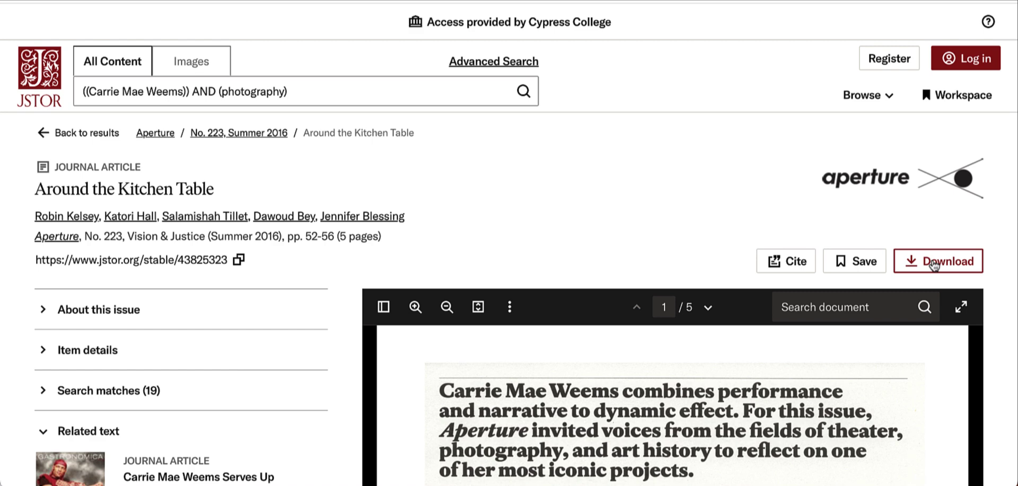
scroll(657, 220, down, 15)
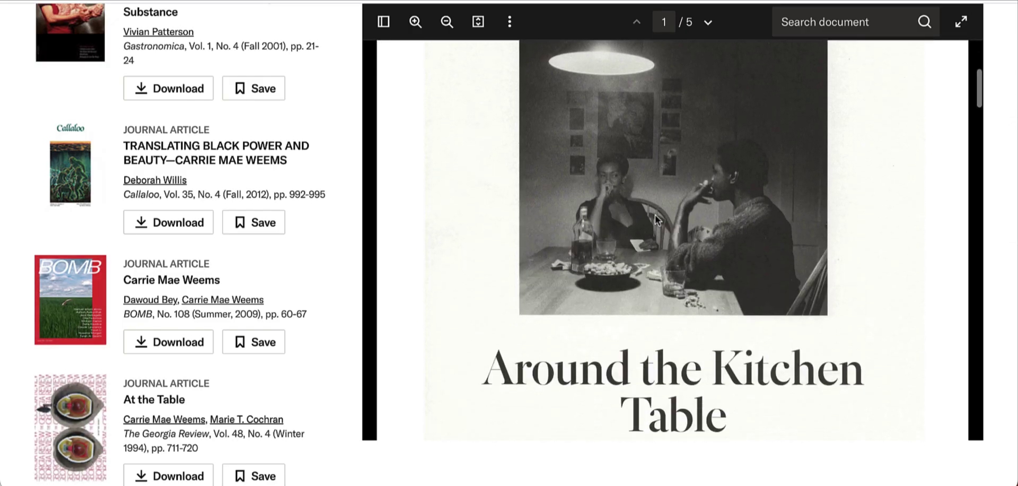
scroll(656, 216, down, 10)
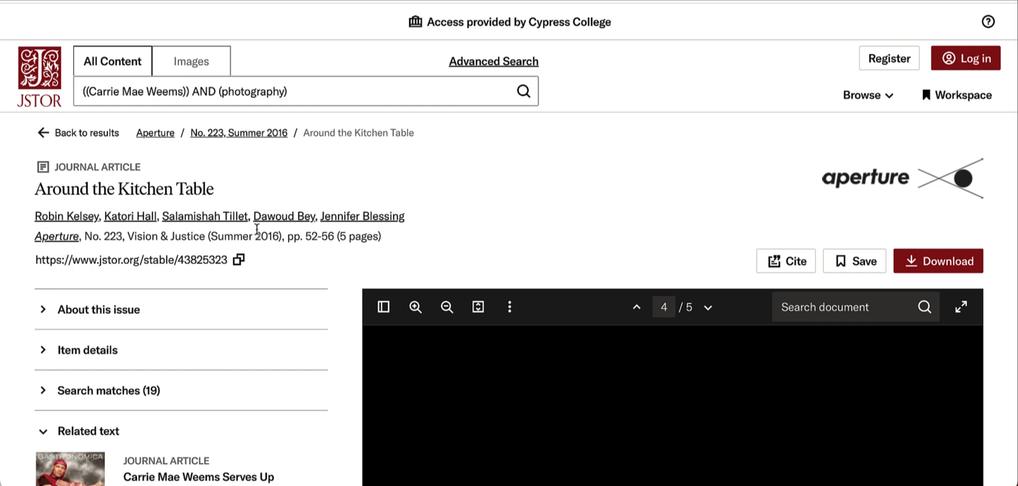
scroll(242, 281, down, 3)
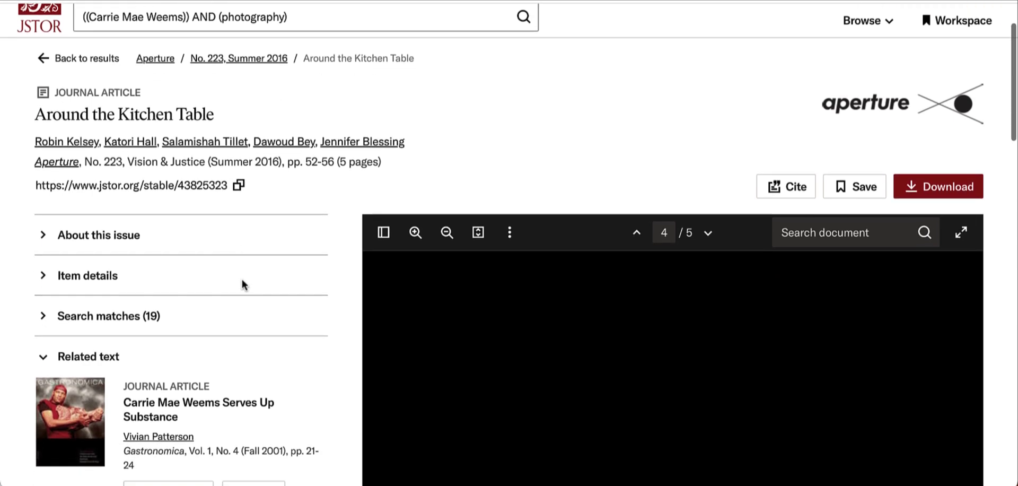
scroll(242, 283, down, 5)
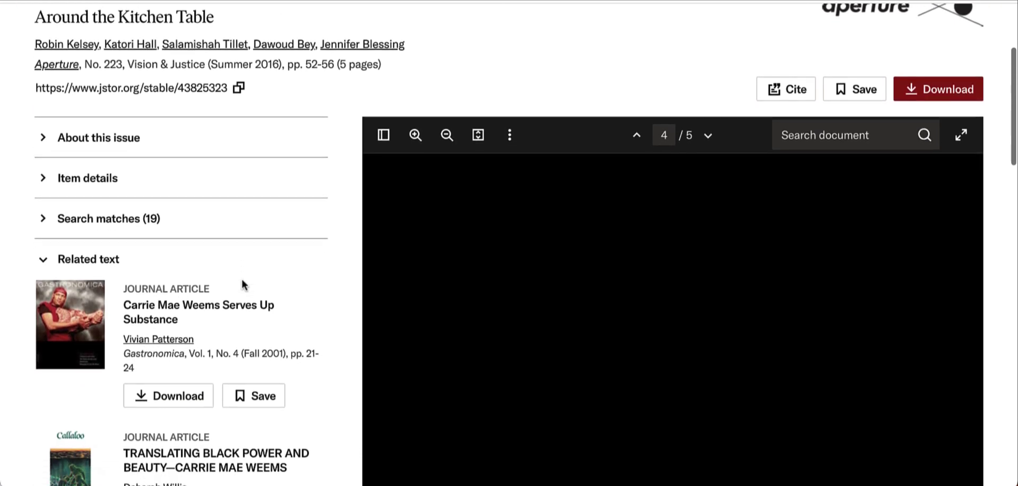
scroll(224, 172, up, 10)
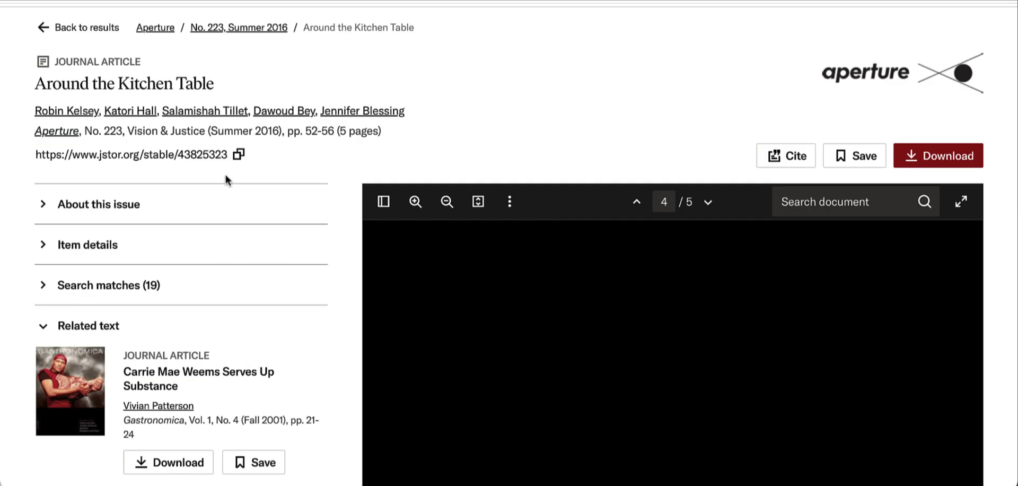